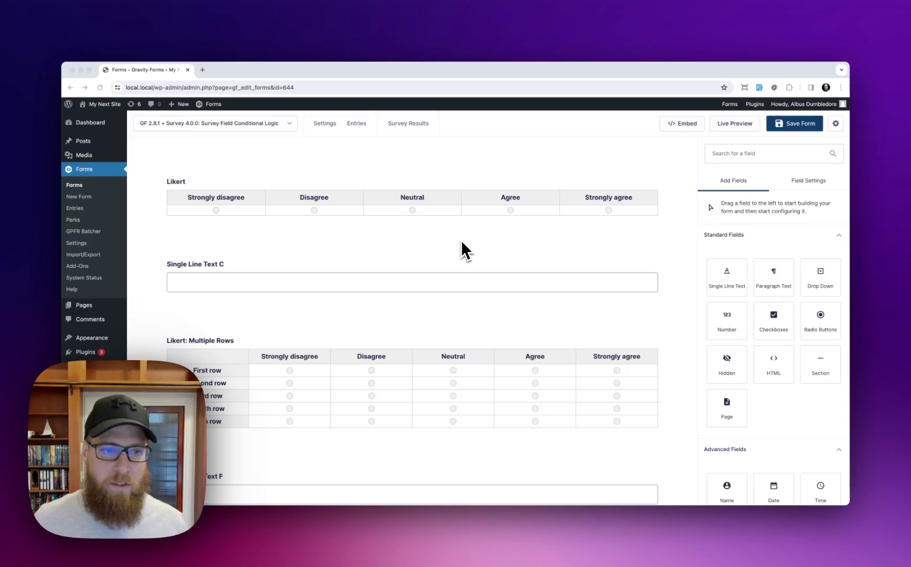
Scroll through the survey form to review its Likert, multi-row Likert and text fields.
{"action": "scroll", "coordinate": [461, 240], "scroll_direction": "down", "scroll_amount": 5}
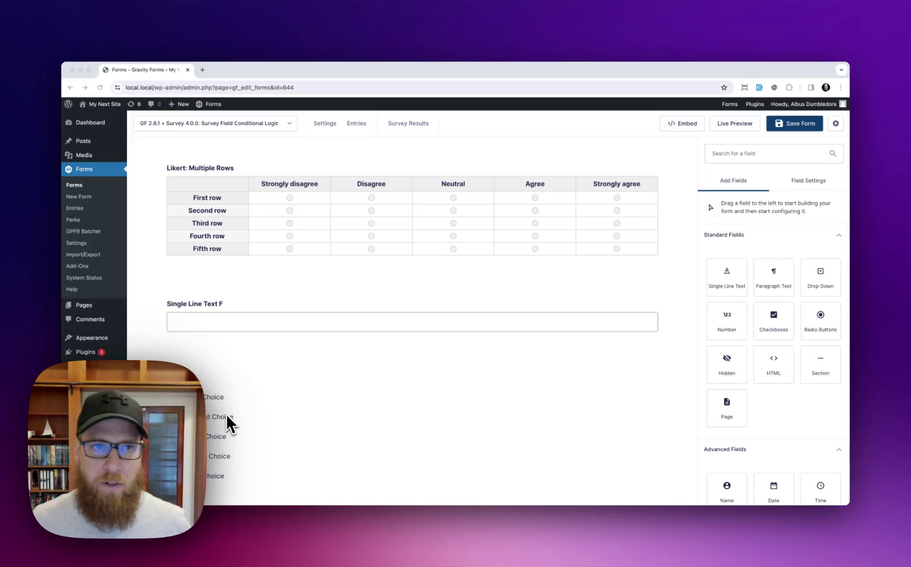
{"action": "scroll", "coordinate": [226, 414], "scroll_direction": "up", "scroll_amount": 5}
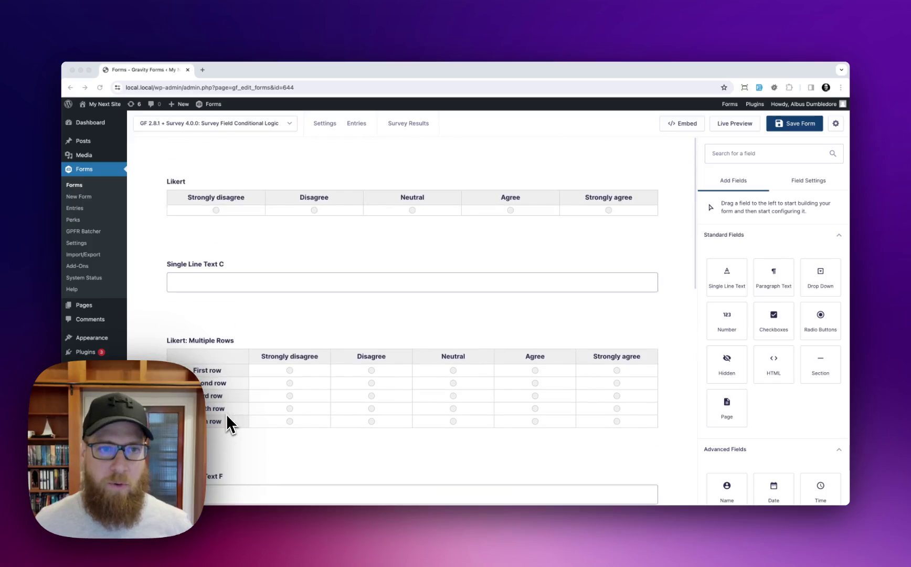
Inspect Single Line Text C's conditional logic: show only when Likert is Strongly agree.
{"action": "left_click", "coordinate": [333, 200]}
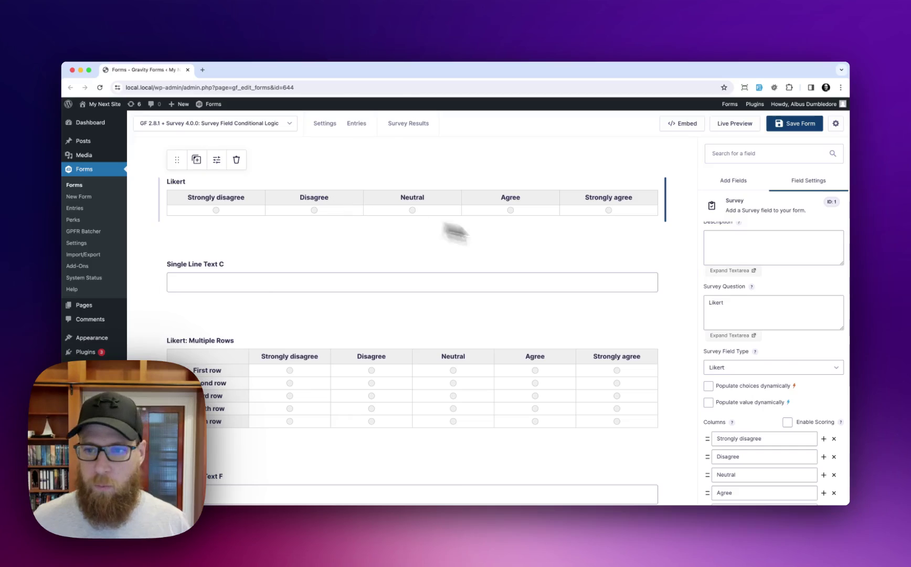
{"action": "scroll", "coordinate": [721, 359], "scroll_direction": "down", "scroll_amount": 3}
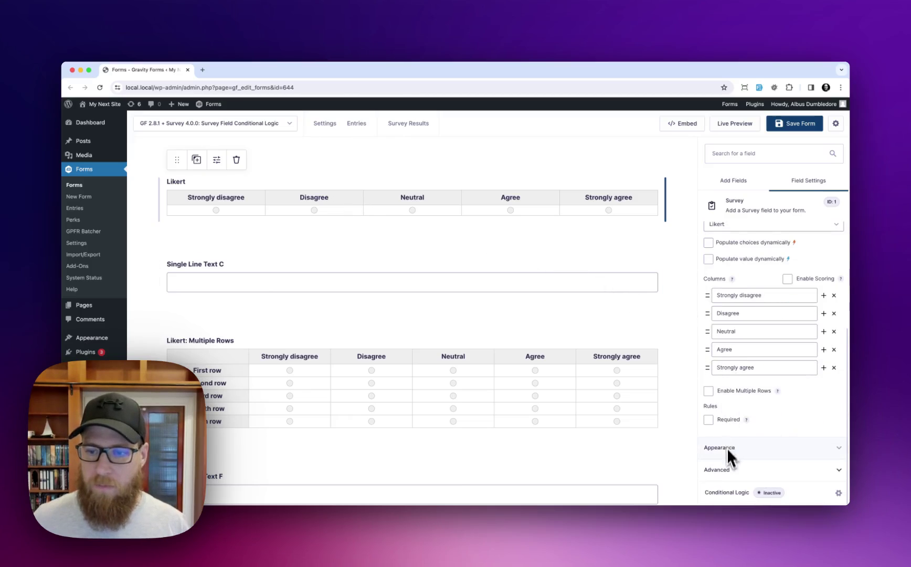
{"action": "left_click", "coordinate": [419, 276]}
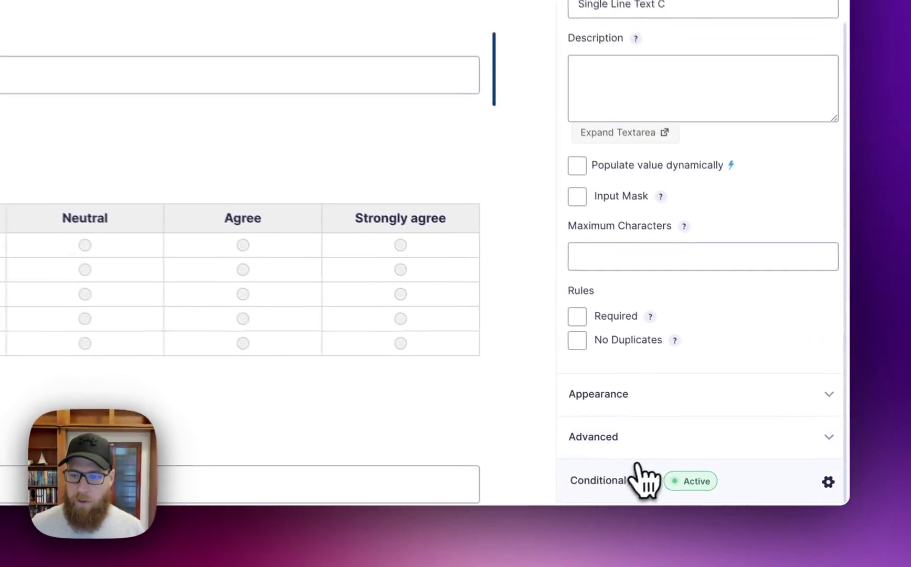
{"action": "left_click", "coordinate": [636, 464]}
{"action": "left_click", "coordinate": [431, 219]}
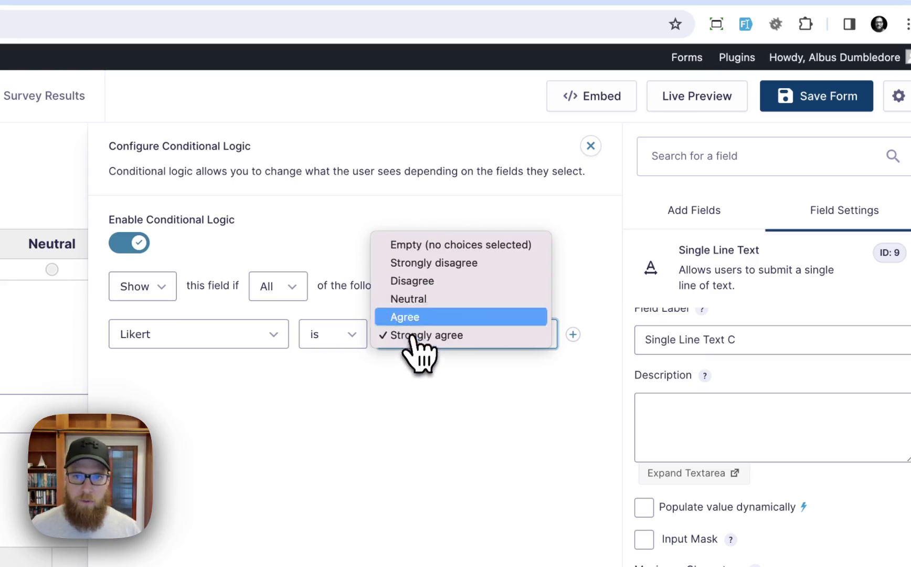
{"action": "left_click", "coordinate": [607, 157]}
{"action": "left_click", "coordinate": [599, 146]}
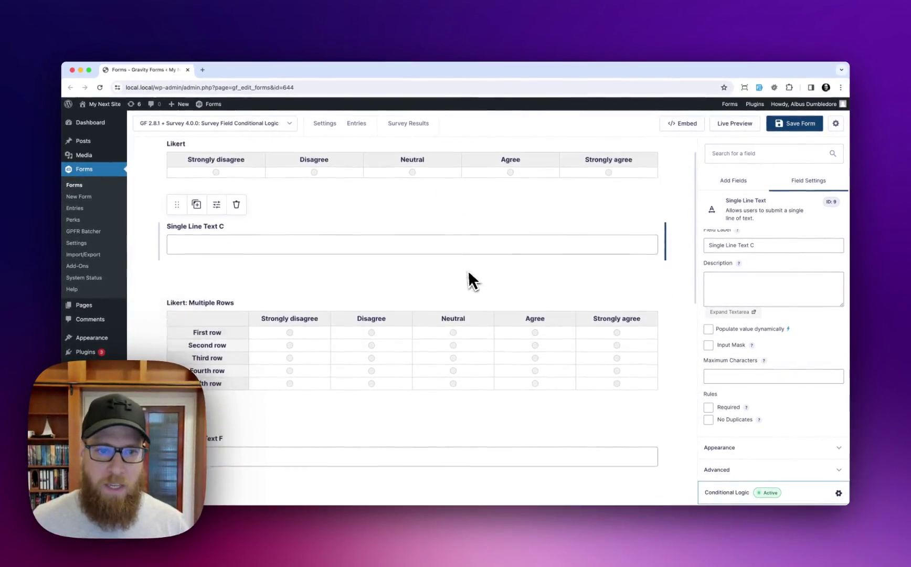
View the Likert: Multiple Rows settings: five agreement columns and First through Fifth rows.
{"action": "scroll", "coordinate": [468, 272], "scroll_direction": "down", "scroll_amount": 3}
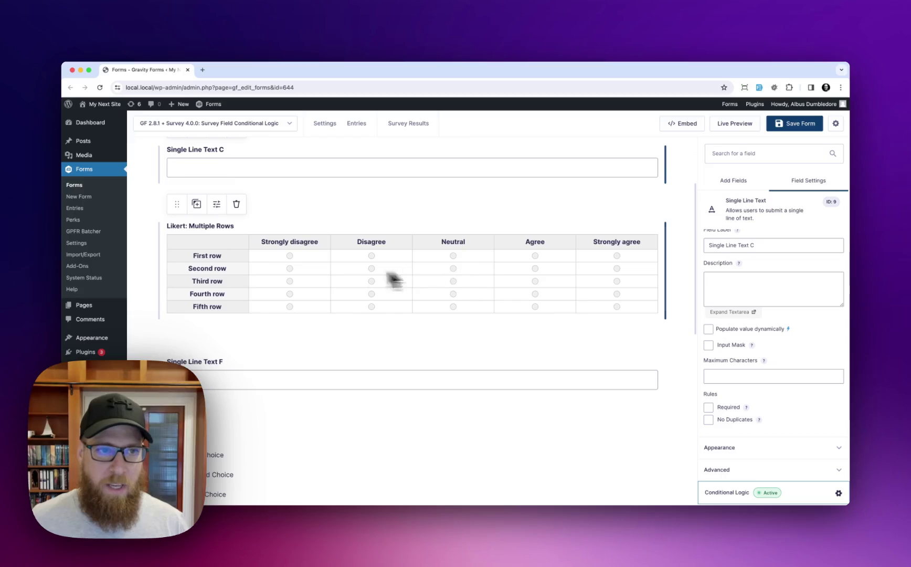
{"action": "left_click", "coordinate": [310, 268]}
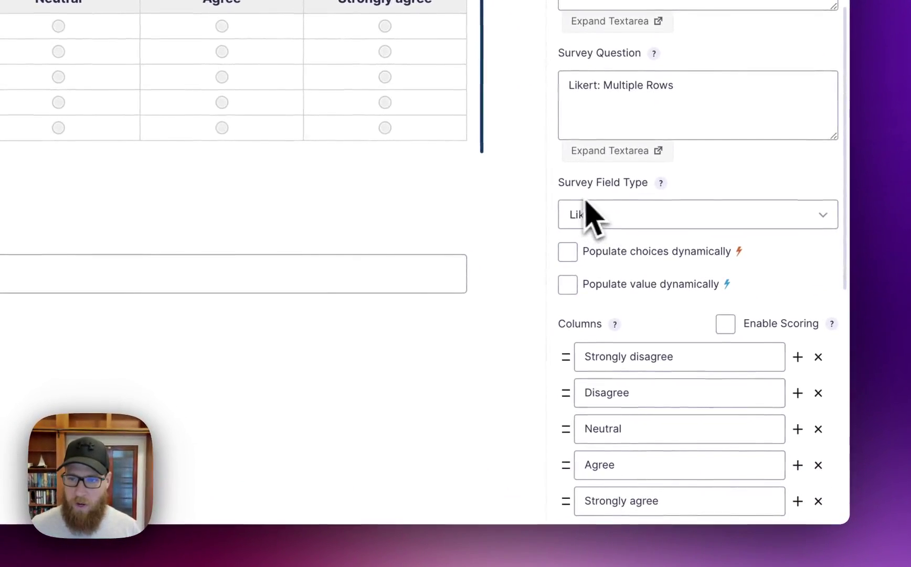
{"action": "left_click", "coordinate": [624, 256]}
{"action": "scroll", "coordinate": [617, 251], "scroll_direction": "down", "scroll_amount": 3}
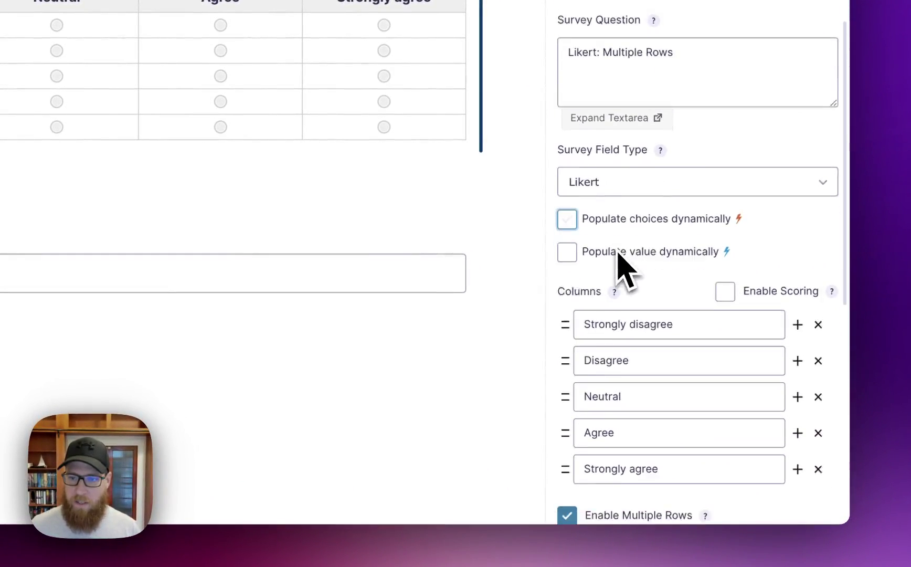
{"action": "scroll", "coordinate": [621, 265], "scroll_direction": "down", "scroll_amount": 3}
{"action": "scroll", "coordinate": [641, 380], "scroll_direction": "down", "scroll_amount": 3}
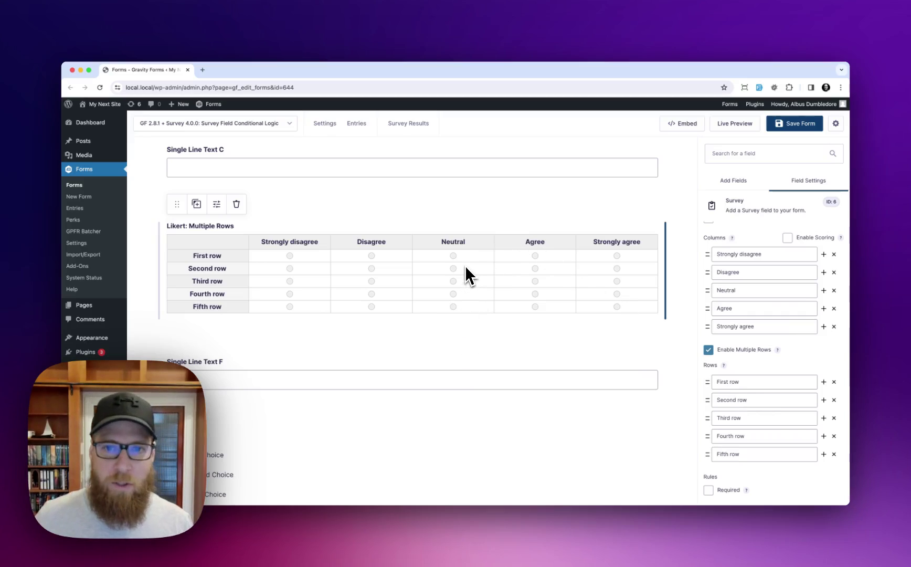
{"action": "scroll", "coordinate": [448, 288], "scroll_direction": "down", "scroll_amount": 2}
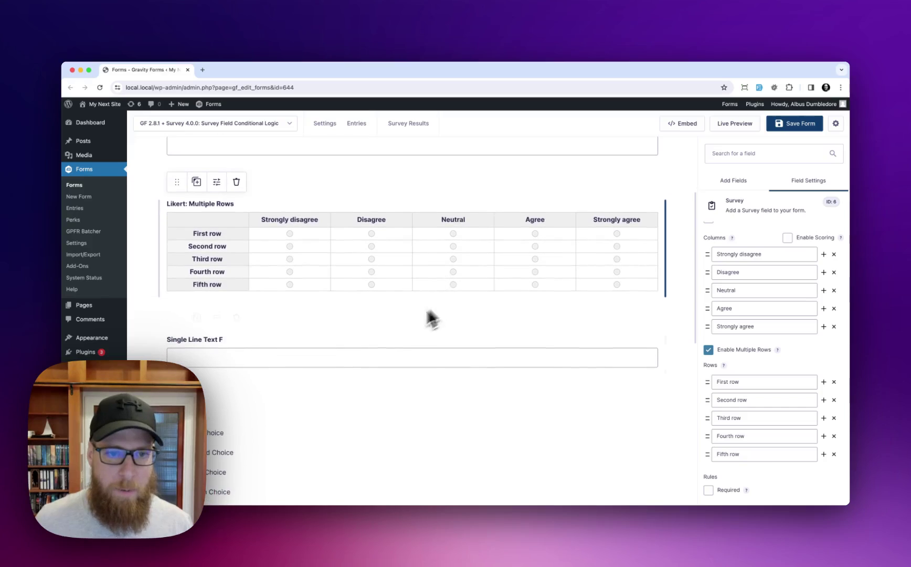
Make Single Line Text F show only when the Fifth row is Strongly agree.
{"action": "left_click", "coordinate": [349, 345]}
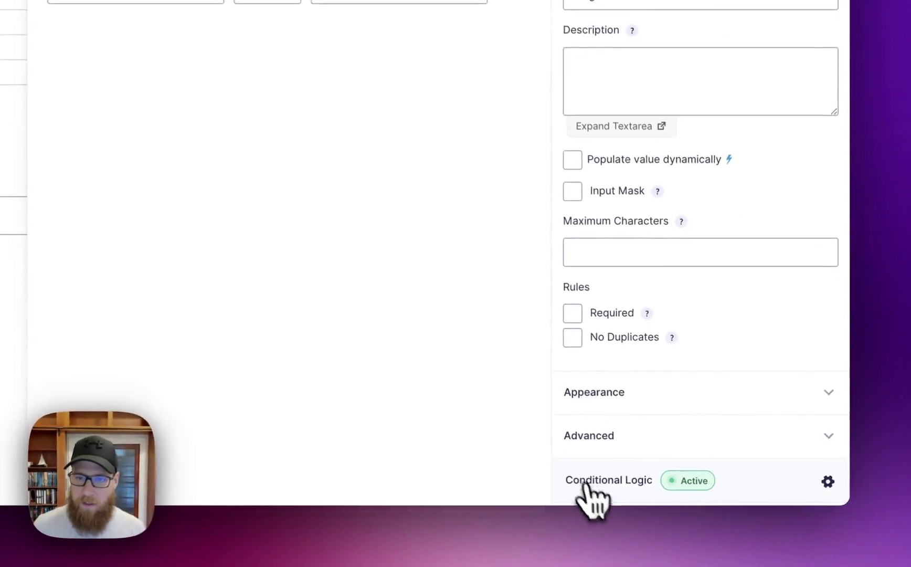
{"action": "left_click", "coordinate": [719, 492]}
{"action": "left_click", "coordinate": [515, 247]}
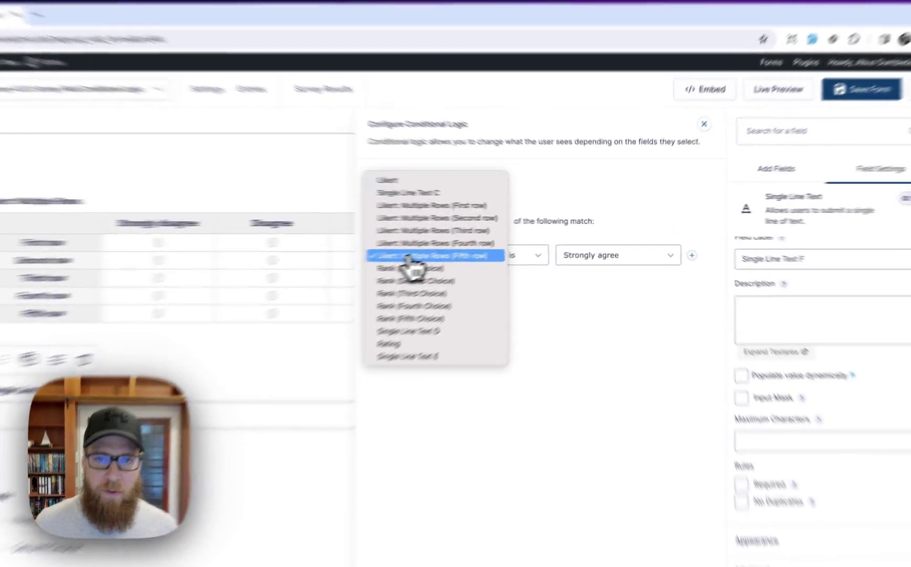
{"action": "left_click", "coordinate": [478, 242]}
{"action": "left_click", "coordinate": [549, 247]}
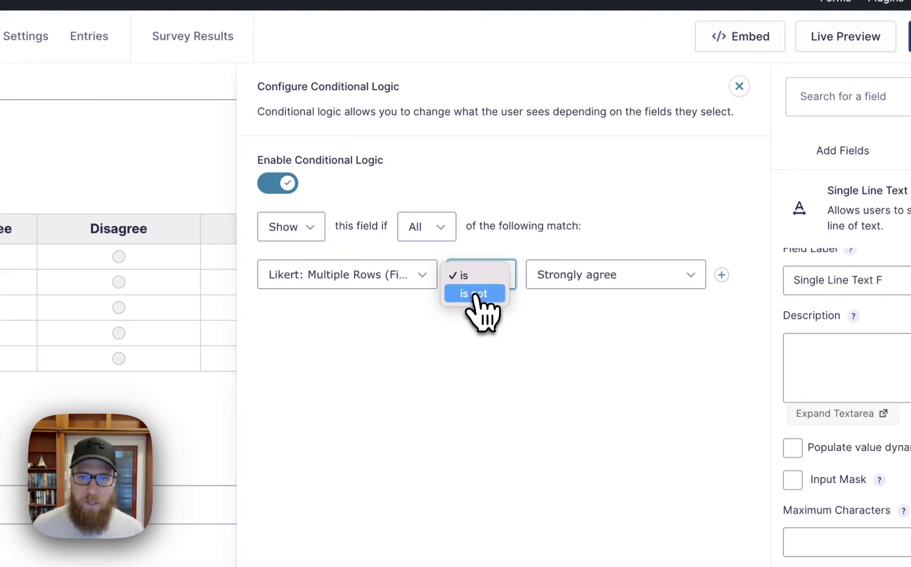
{"action": "left_click", "coordinate": [475, 276]}
{"action": "left_click", "coordinate": [598, 283]}
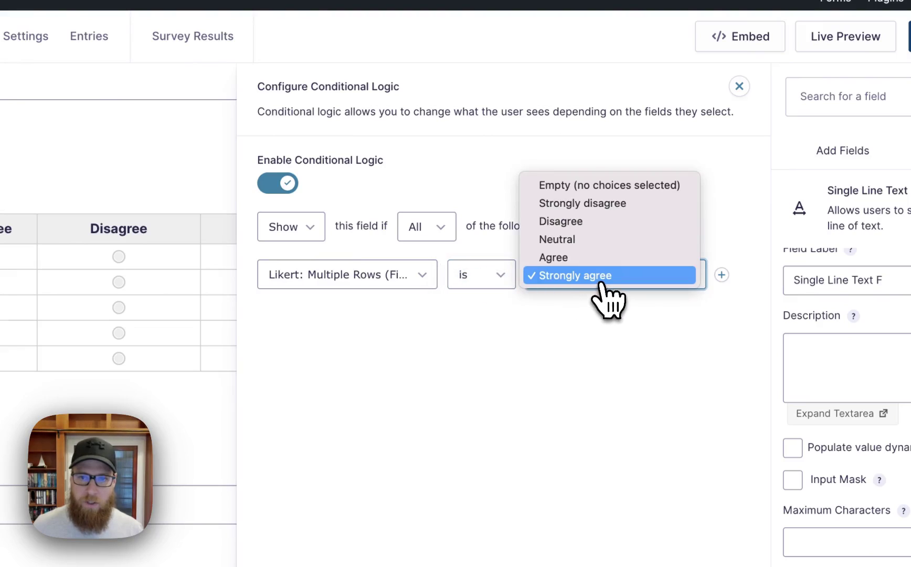
{"action": "left_click", "coordinate": [601, 285]}
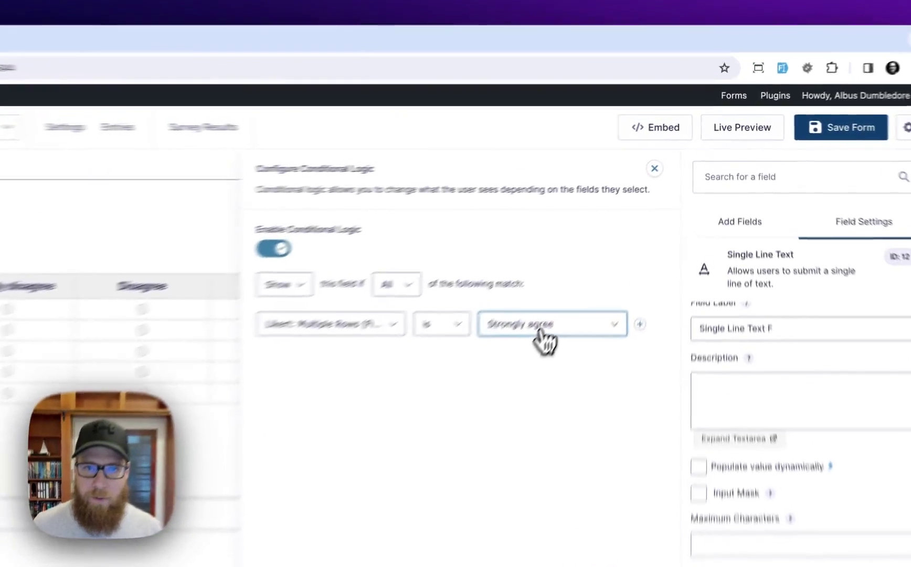
{"action": "left_click", "coordinate": [612, 246]}
{"action": "left_click", "coordinate": [611, 245]}
{"action": "left_click", "coordinate": [640, 180]}
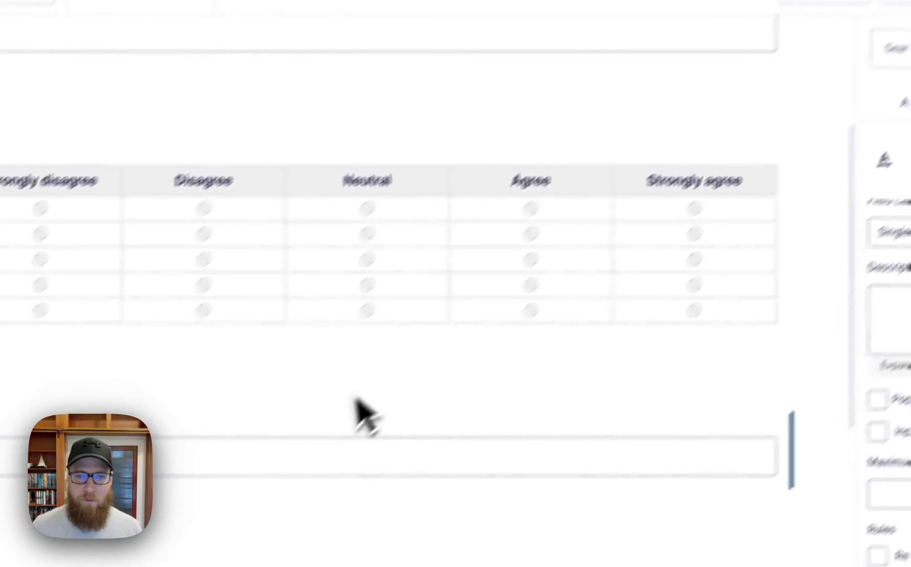
{"action": "scroll", "coordinate": [627, 195], "scroll_direction": "down", "scroll_amount": 6}
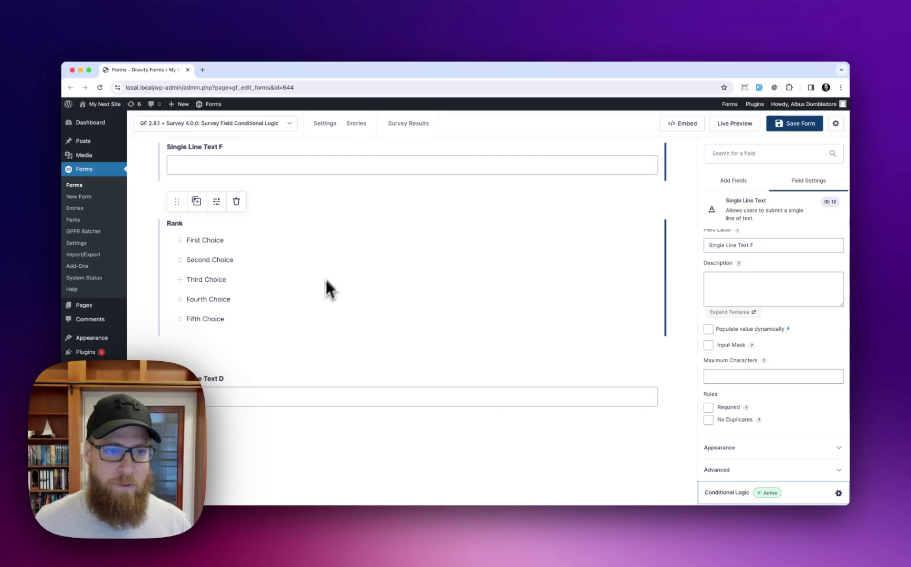
{"action": "scroll", "coordinate": [302, 354], "scroll_direction": "down", "scroll_amount": 2}
{"action": "left_click", "coordinate": [277, 340]}
{"action": "left_click", "coordinate": [733, 495]}
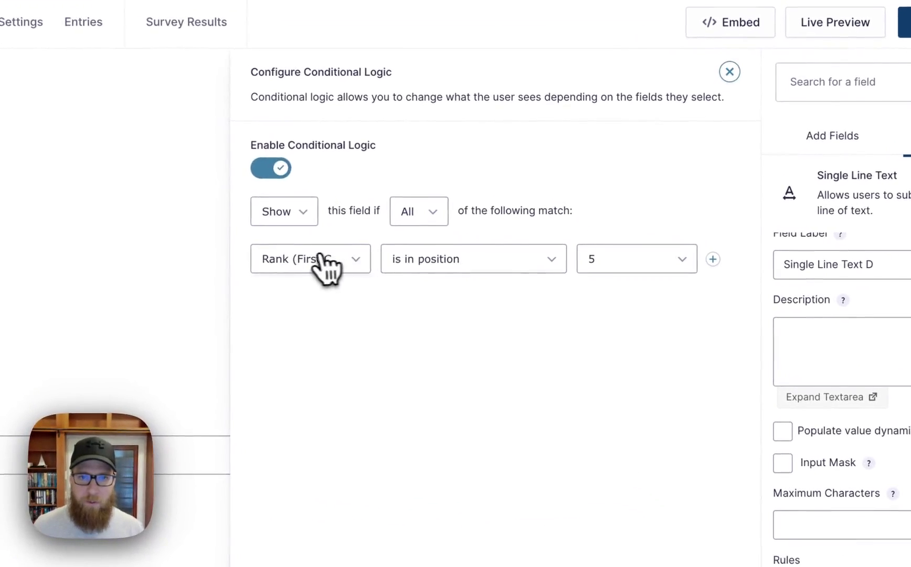
{"action": "left_click", "coordinate": [469, 243]}
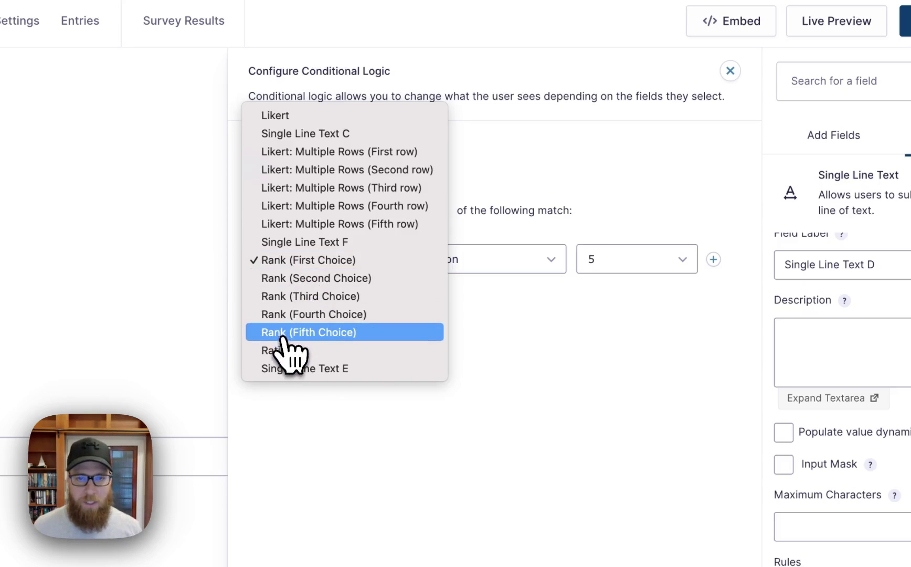
{"action": "left_click", "coordinate": [512, 347]}
{"action": "left_click", "coordinate": [472, 265]}
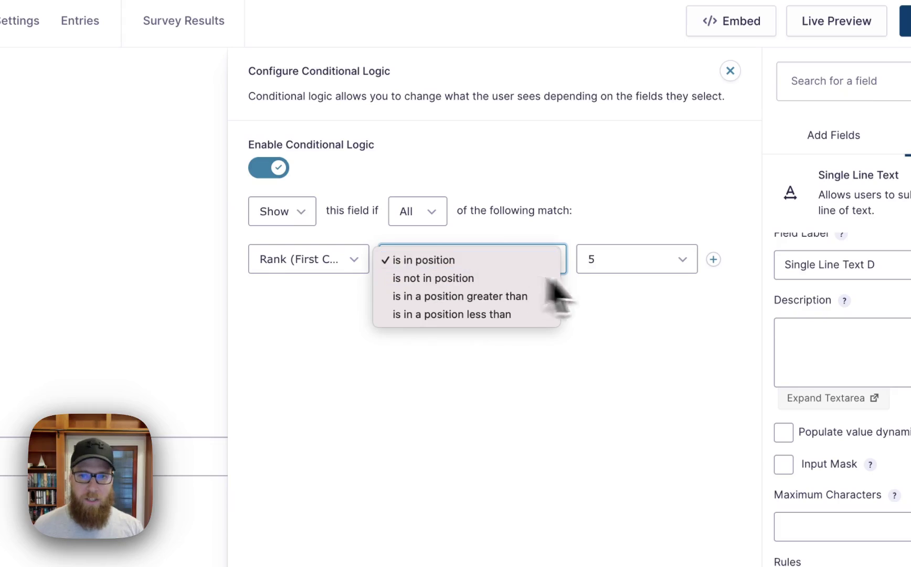
{"action": "left_click", "coordinate": [643, 273]}
{"action": "left_click", "coordinate": [641, 263]}
{"action": "left_click", "coordinate": [600, 346]}
{"action": "left_click", "coordinate": [408, 259]}
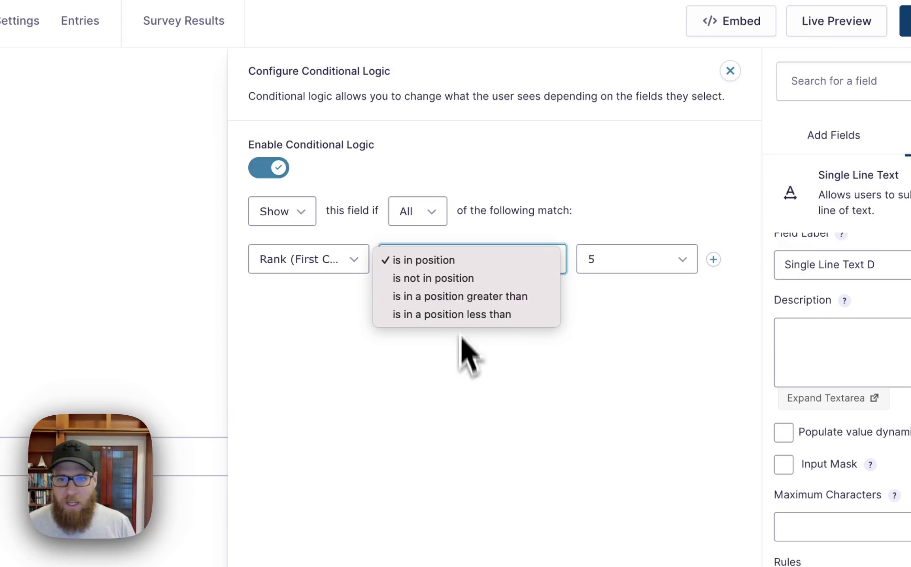
{"action": "left_click", "coordinate": [464, 382]}
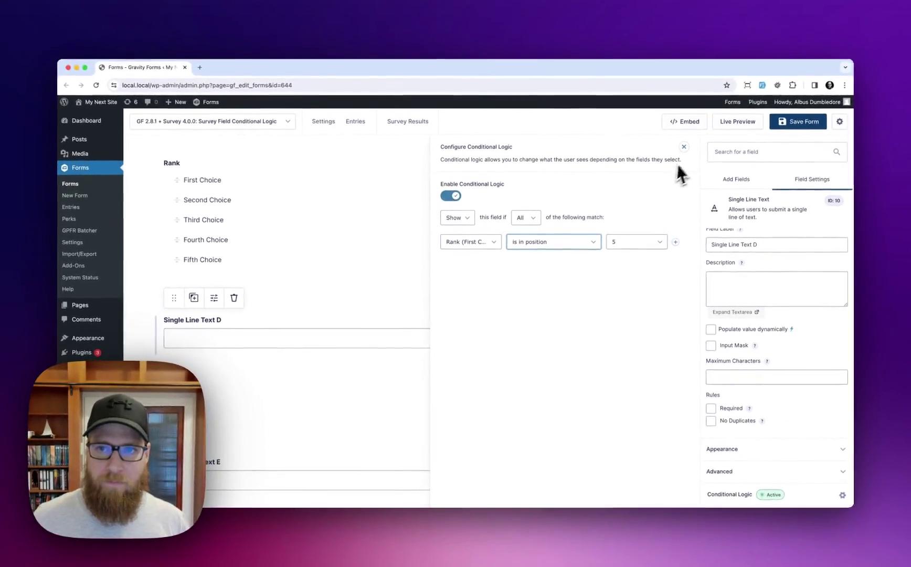
{"action": "left_click", "coordinate": [729, 70]}
{"action": "scroll", "coordinate": [430, 301], "scroll_direction": "down", "scroll_amount": 5}
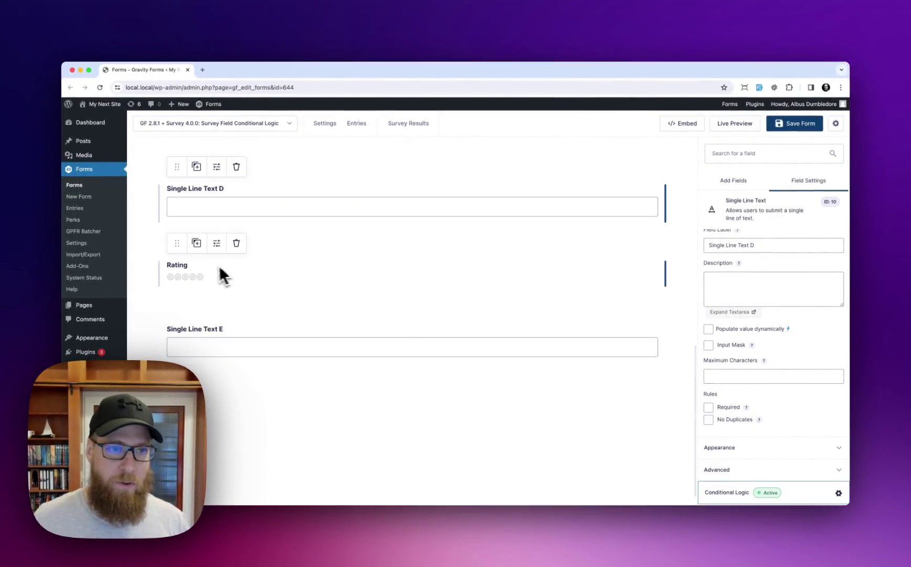
Verify Single Line Text E shows only when Rating is Excellent, then launch Live Preview.
{"action": "left_click", "coordinate": [257, 336]}
{"action": "left_click", "coordinate": [723, 493]}
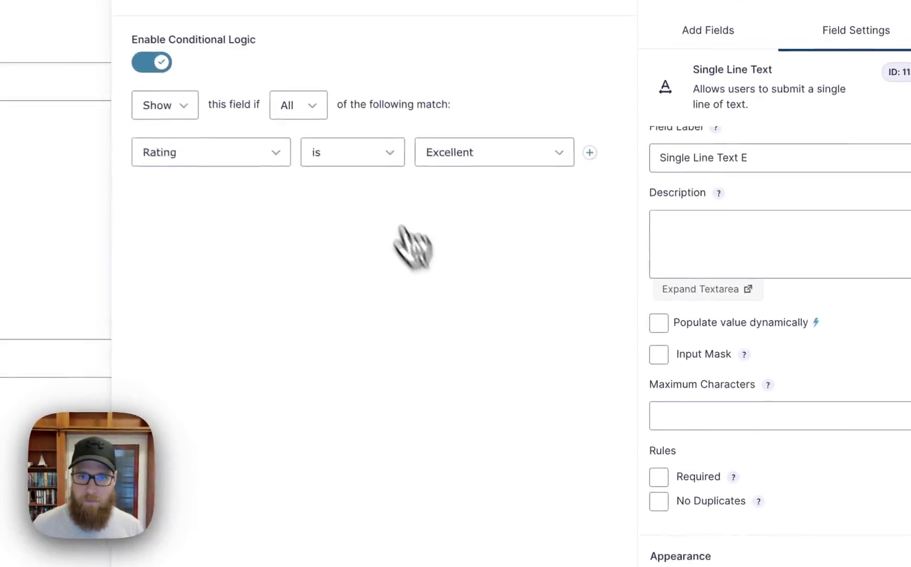
{"action": "left_click", "coordinate": [224, 149]}
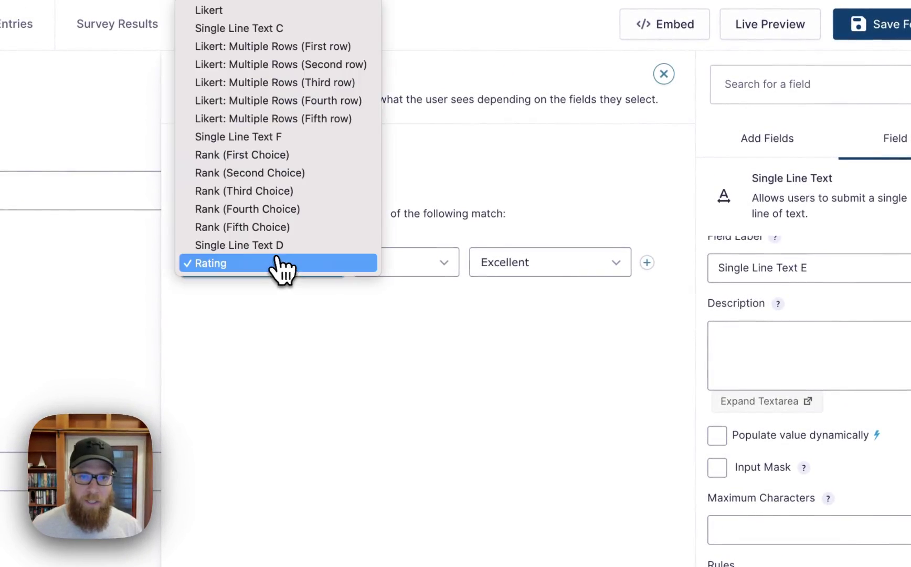
{"action": "left_click", "coordinate": [278, 263]}
{"action": "left_click", "coordinate": [524, 265]}
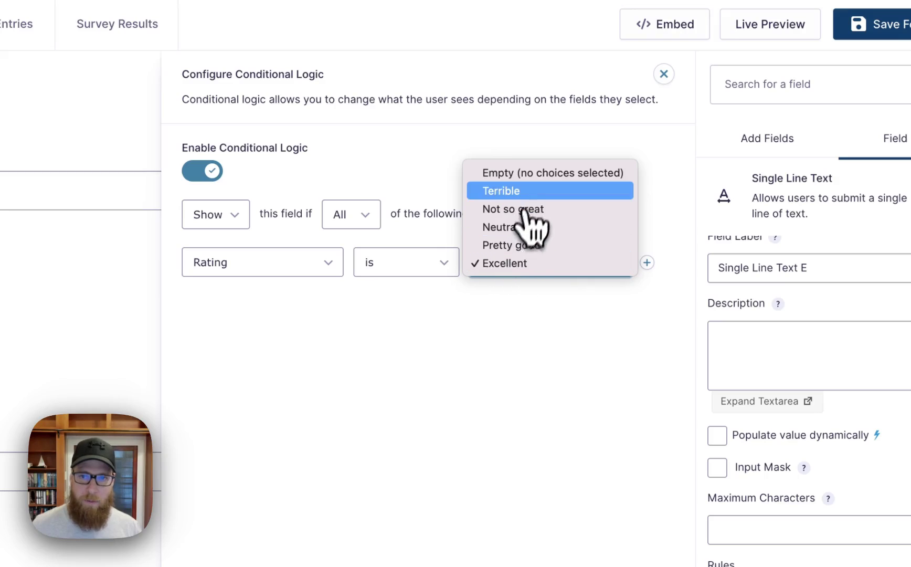
{"action": "left_click", "coordinate": [500, 339]}
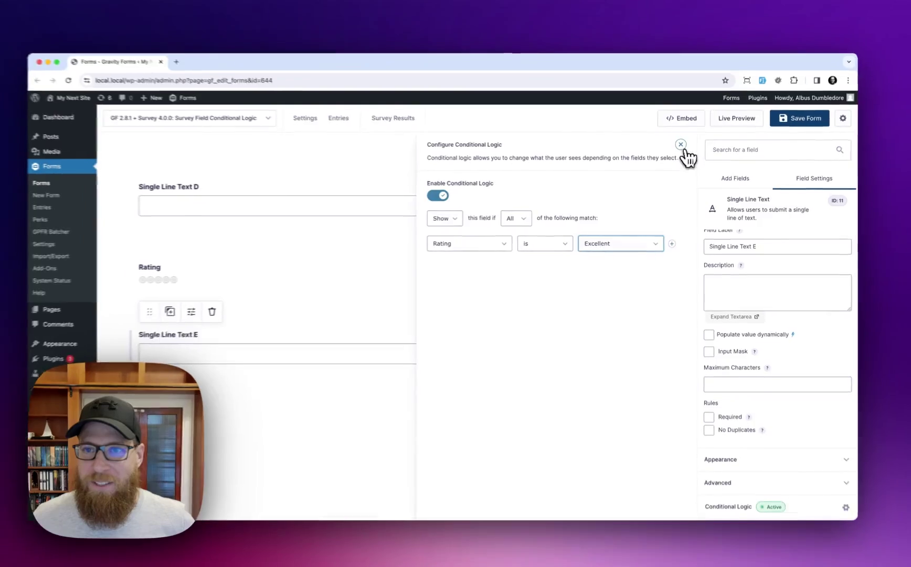
{"action": "left_click", "coordinate": [663, 74]}
{"action": "left_click", "coordinate": [770, 24]}
Answer Strongly agree on the Likert question to reveal Single Line Text C.
{"action": "scroll", "coordinate": [524, 267], "scroll_direction": "down", "scroll_amount": 3}
{"action": "left_click", "coordinate": [555, 249]}
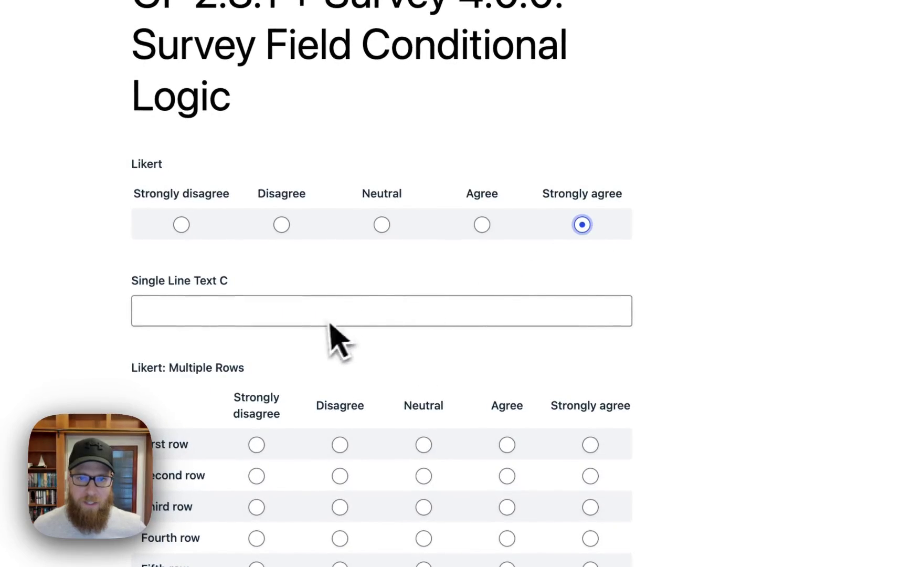
{"action": "left_click", "coordinate": [512, 235]}
{"action": "left_click", "coordinate": [586, 238]}
Answer Strongly agree for the Fifth row, revealing Single Line Text F.
{"action": "scroll", "coordinate": [585, 317], "scroll_direction": "down", "scroll_amount": 1}
{"action": "scroll", "coordinate": [585, 320], "scroll_direction": "down", "scroll_amount": 3}
{"action": "left_click", "coordinate": [590, 362]}
{"action": "scroll", "coordinate": [579, 403], "scroll_direction": "down", "scroll_amount": 1}
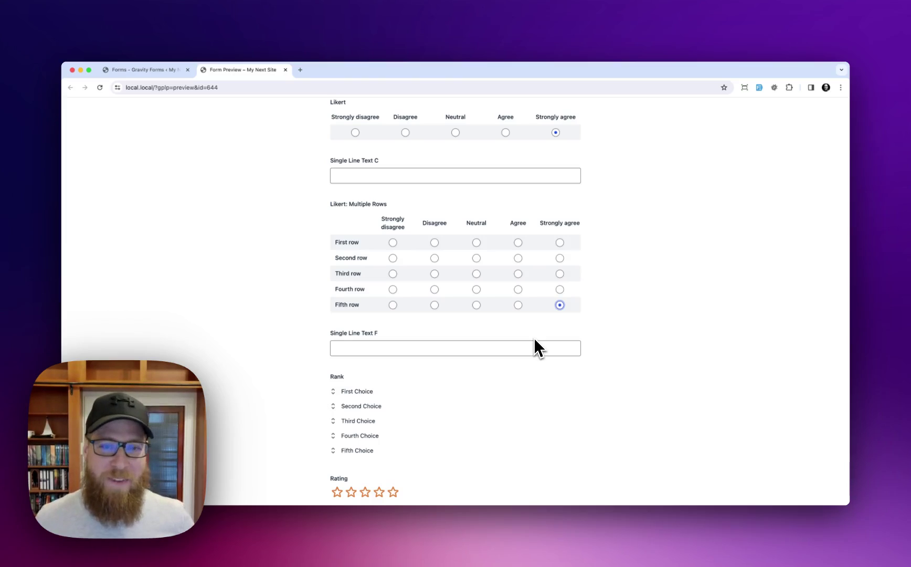
{"action": "scroll", "coordinate": [534, 338], "scroll_direction": "down", "scroll_amount": 5}
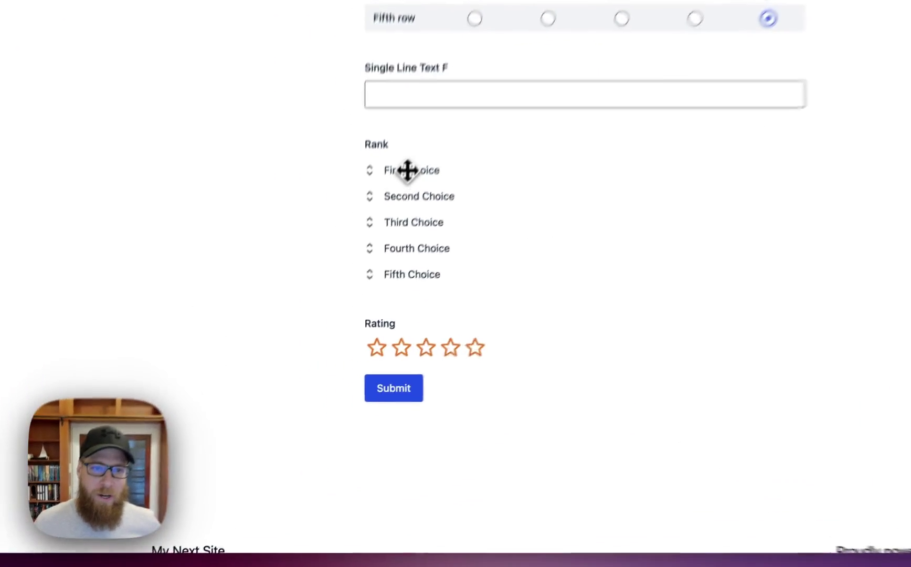
Drag First Choice to the last rank position, revealing Single Line Text D.
{"action": "left_click_drag", "start_coordinate": [355, 289], "coordinate": [354, 339]}
{"action": "left_click_drag", "start_coordinate": [423, 236], "coordinate": [418, 265]}
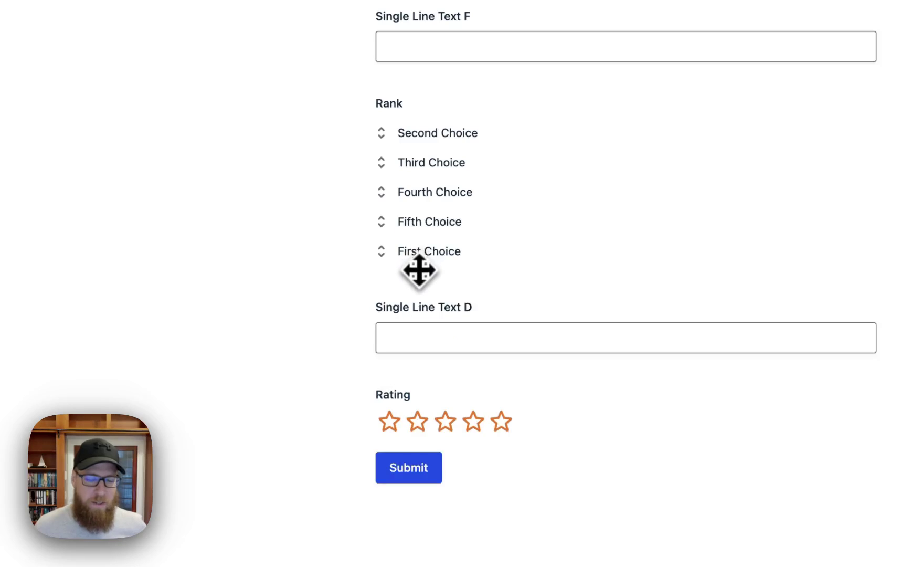
{"action": "scroll", "coordinate": [423, 283], "scroll_direction": "down", "scroll_amount": 2}
Alternate the Rating between five and four stars, confirming Text E stays hidden at four.
{"action": "left_click", "coordinate": [503, 367]}
{"action": "left_click", "coordinate": [476, 368]}
{"action": "left_click", "coordinate": [501, 367]}
{"action": "left_click", "coordinate": [475, 368]}
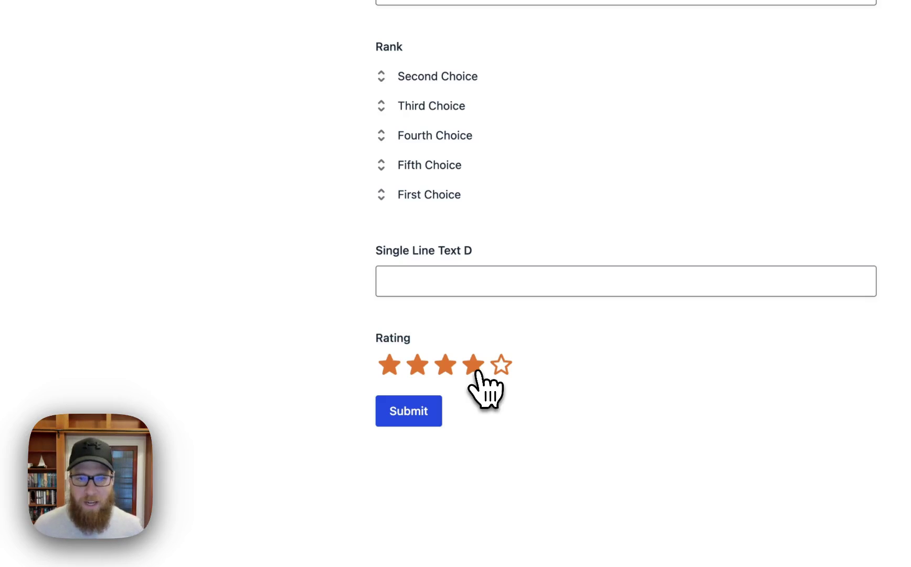